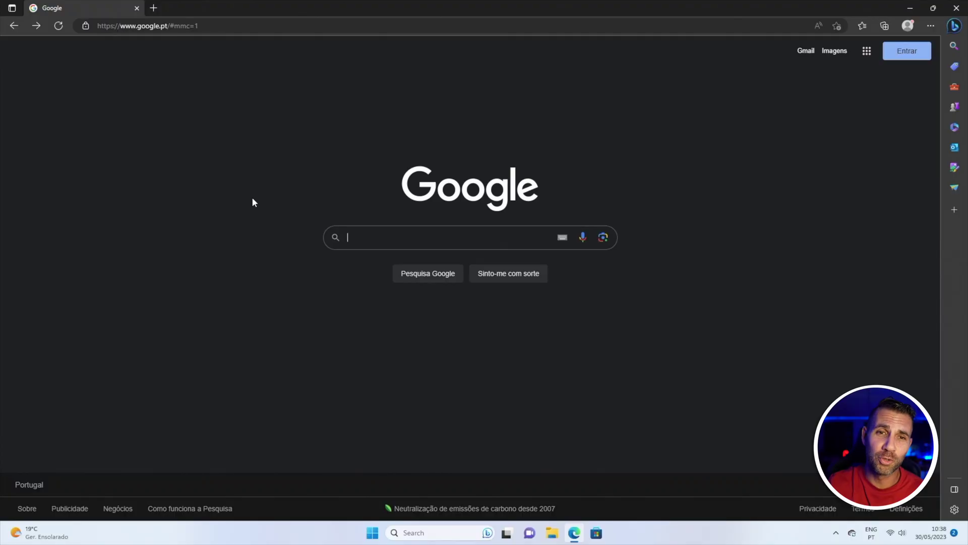
Search Google for 'ventoy' and open the official Ventoy download page
left_click(393, 236)
type("ventoy")
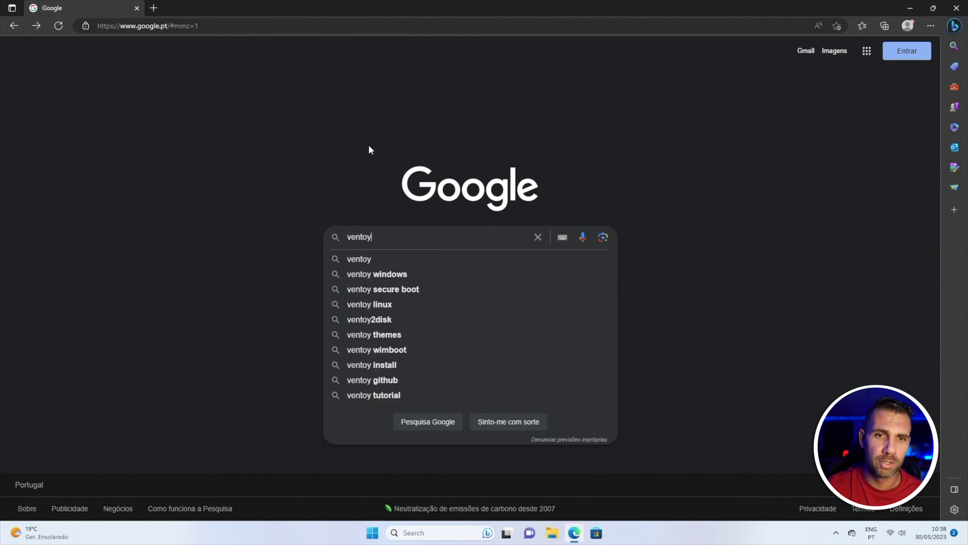
key("Return")
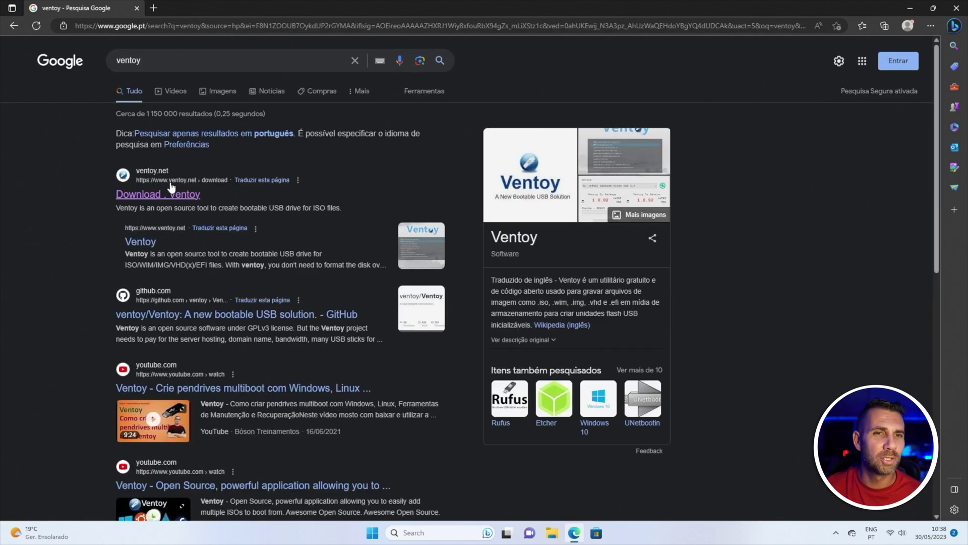
left_click(166, 200)
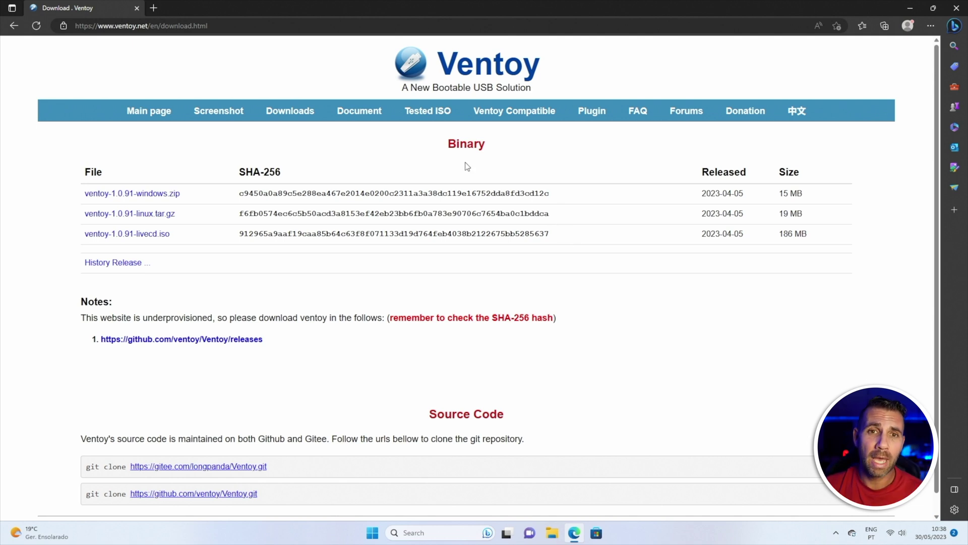
left_click(429, 113)
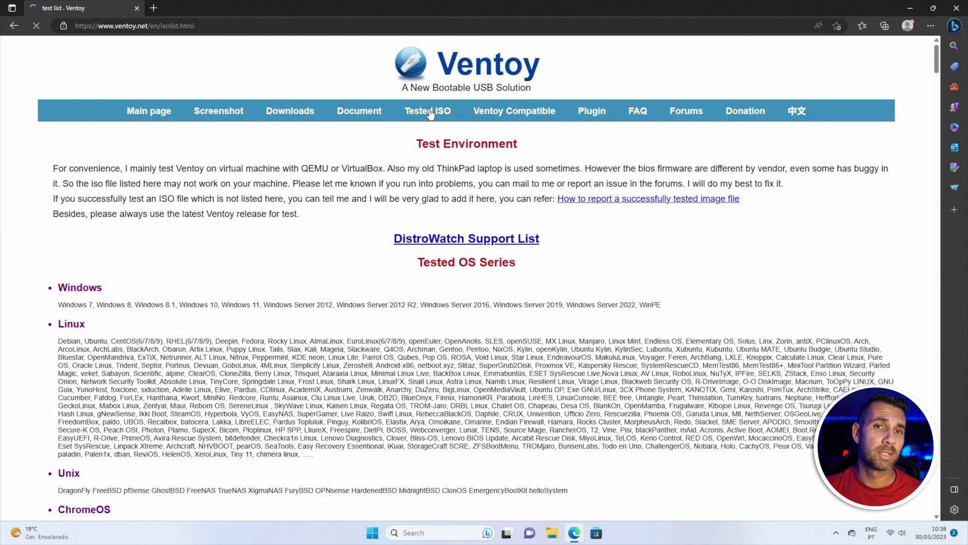
scroll(433, 303, "down", 20)
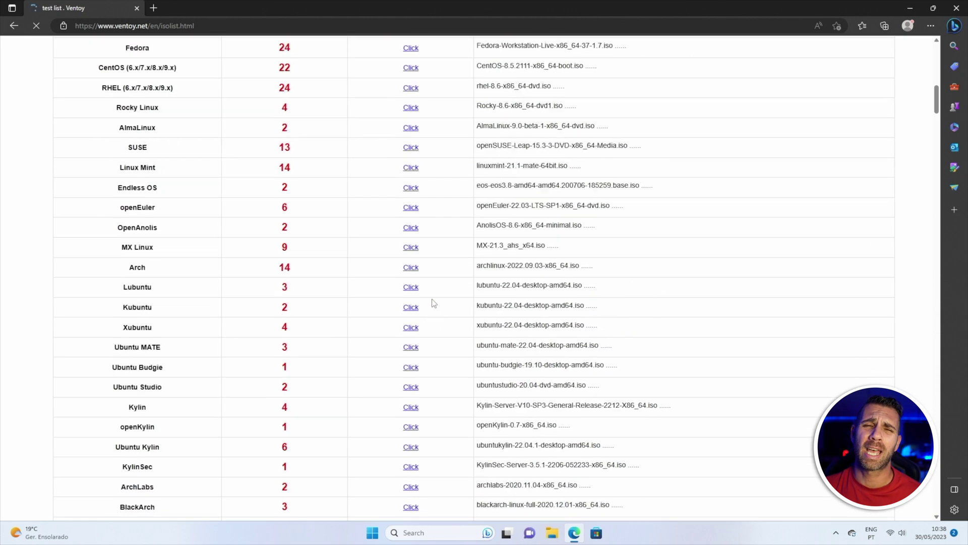
scroll(433, 303, "down", 9)
scroll(433, 303, "up", 15)
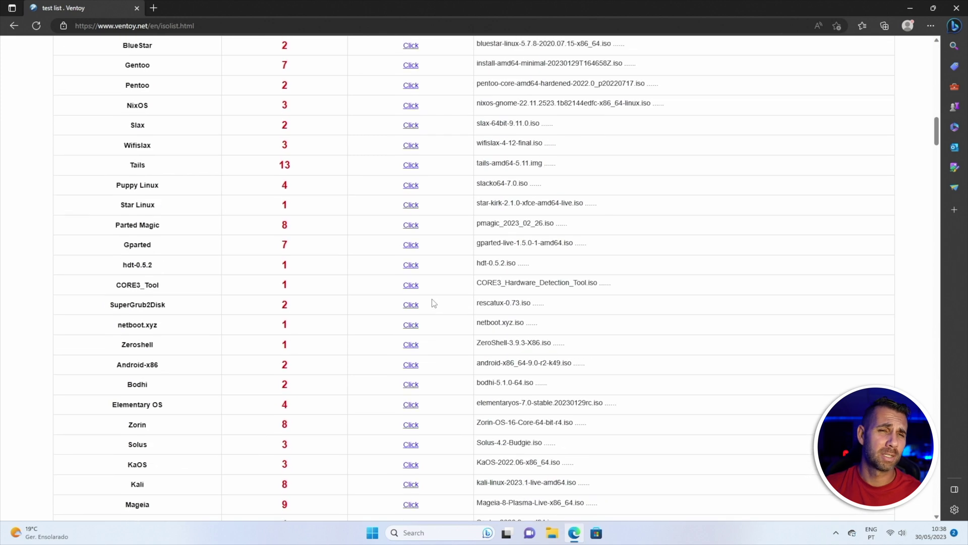
scroll(433, 302, "up", 15)
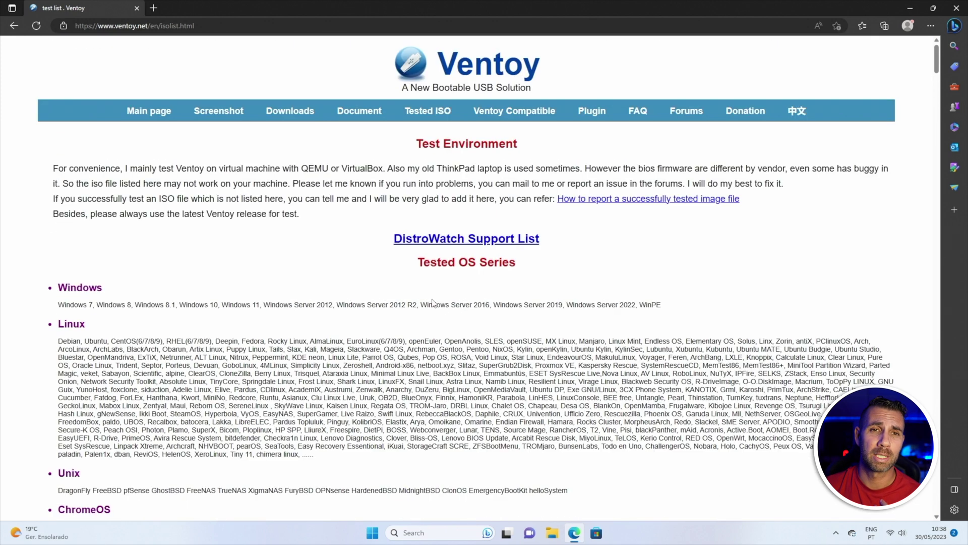
left_click(284, 112)
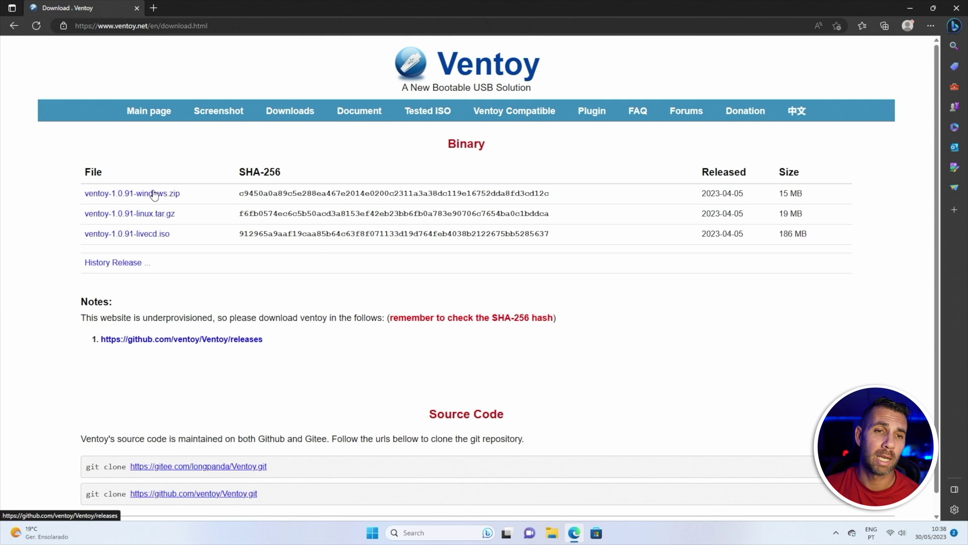
Download ventoy-1.0.91-windows.zip from the Assets of the GitHub 1.0.91 release page
left_click(155, 194)
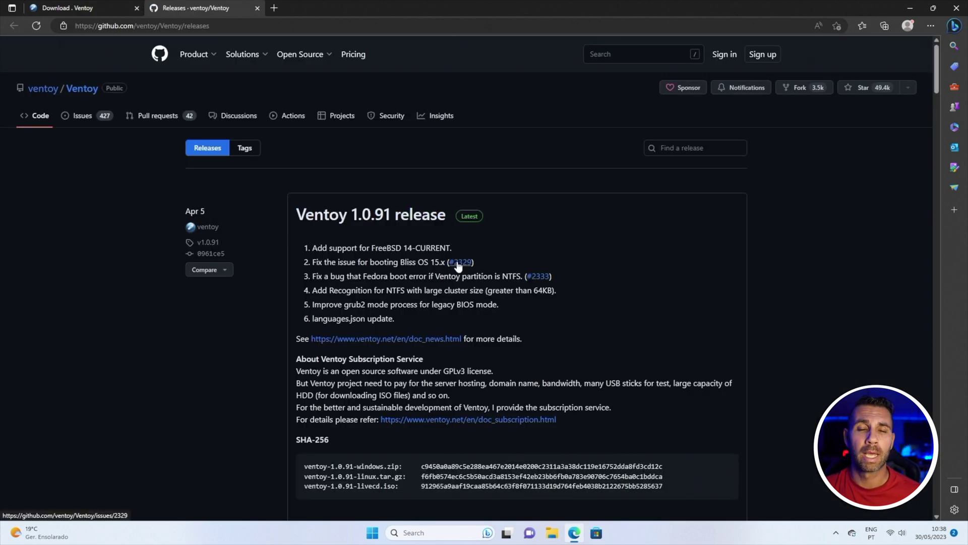
scroll(394, 249, "down", 5)
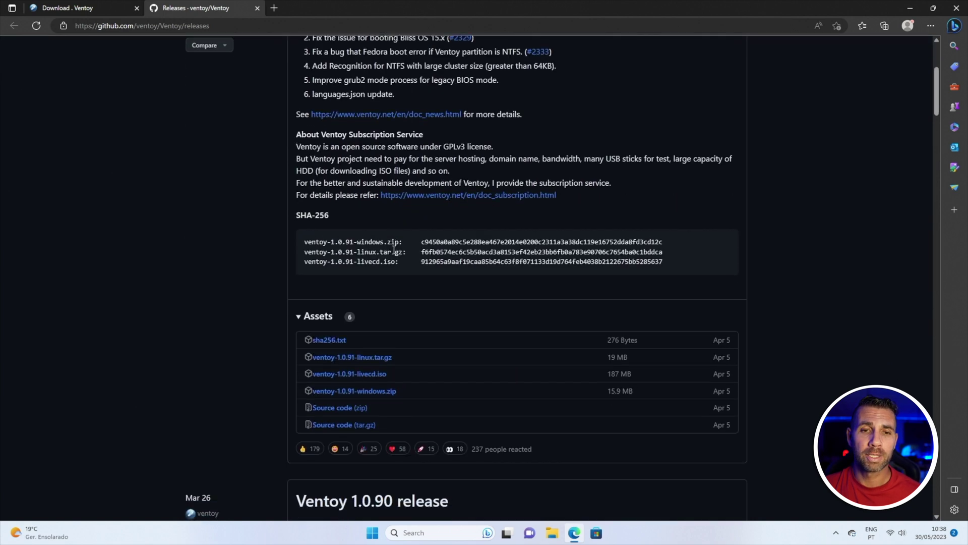
left_click(378, 324)
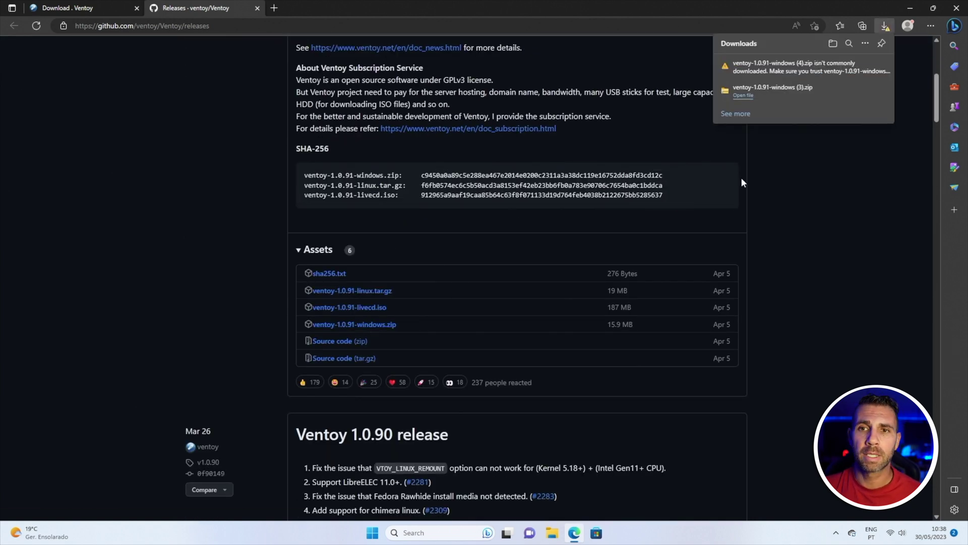
mouse_move(761, 98)
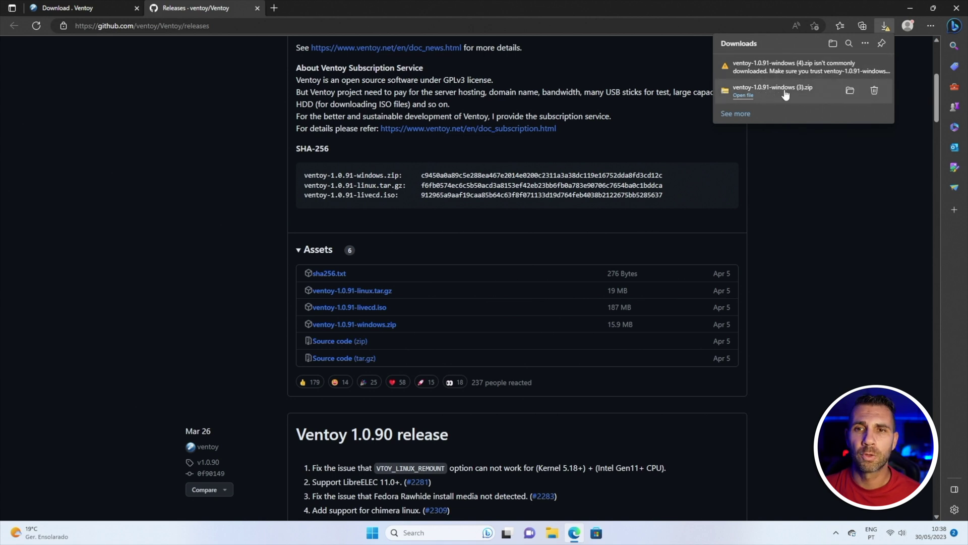
Keep the flagged ventoy-1.0.91-windows (4).zip download anyway, then dismiss the downloads list
mouse_move(837, 65)
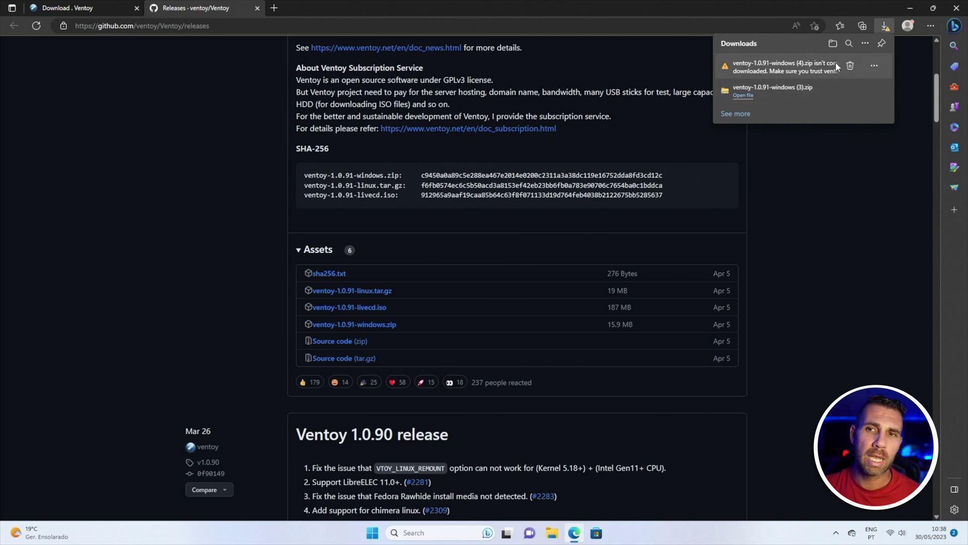
left_click(875, 66)
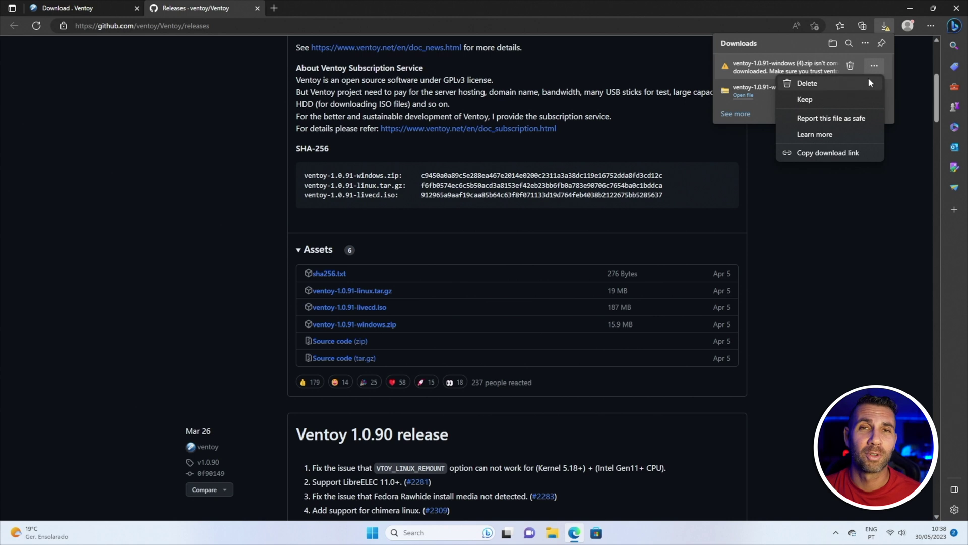
left_click(807, 100)
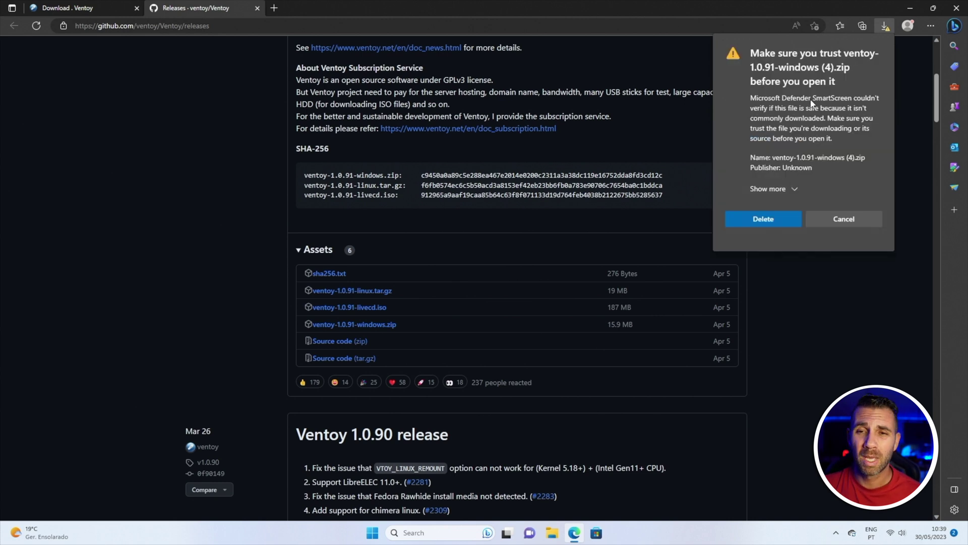
left_click(791, 190)
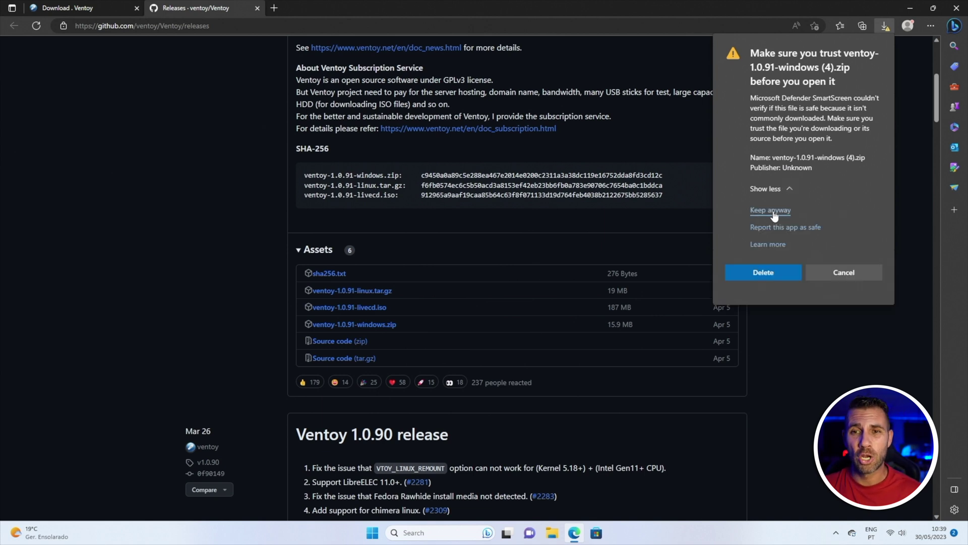
left_click(774, 212)
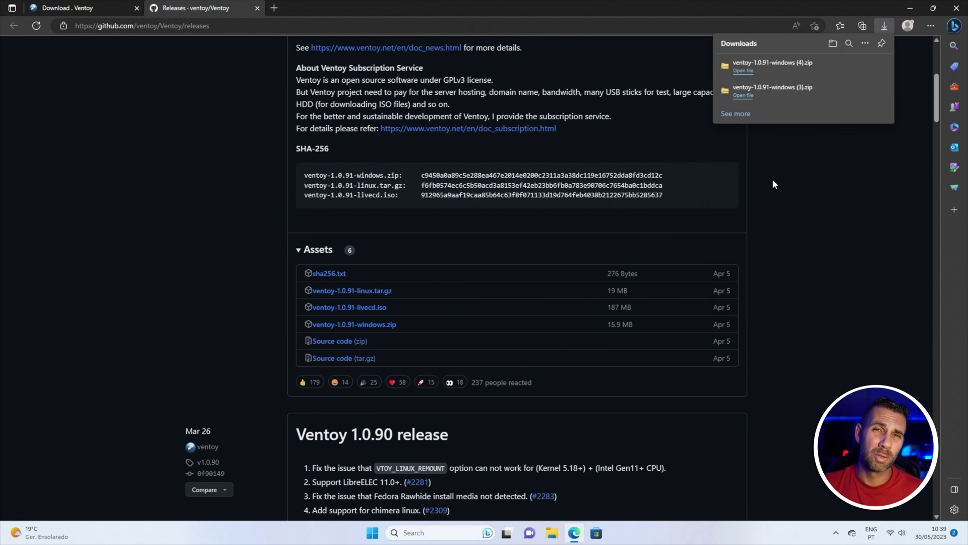
left_click(846, 214)
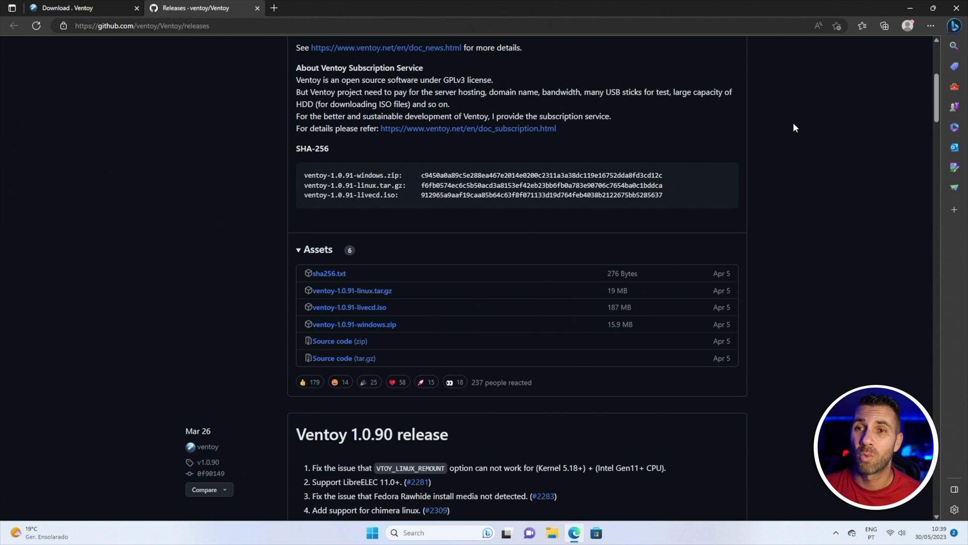
Minimize Edge and confirm the USB (E:) drive appears in This PC
left_click(908, 6)
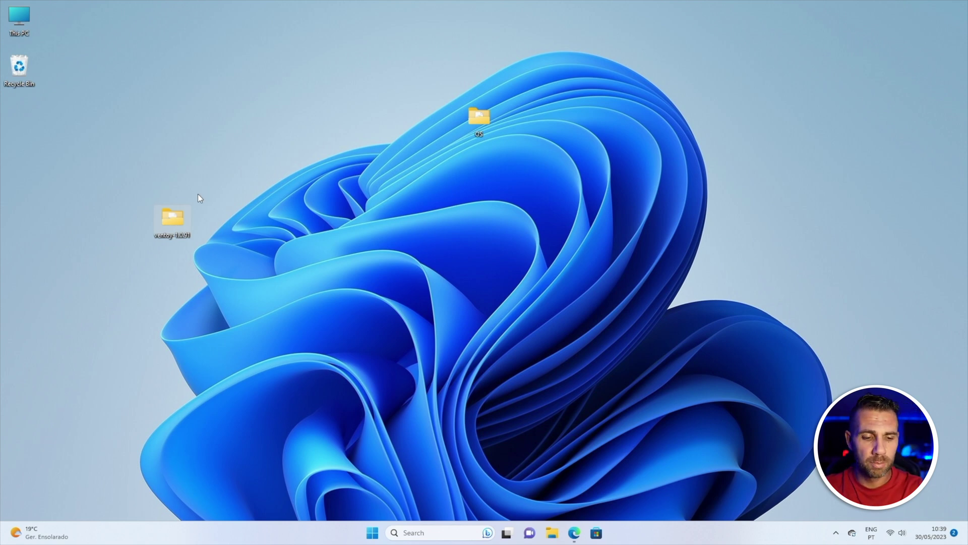
double_click(9, 8)
left_click(543, 226)
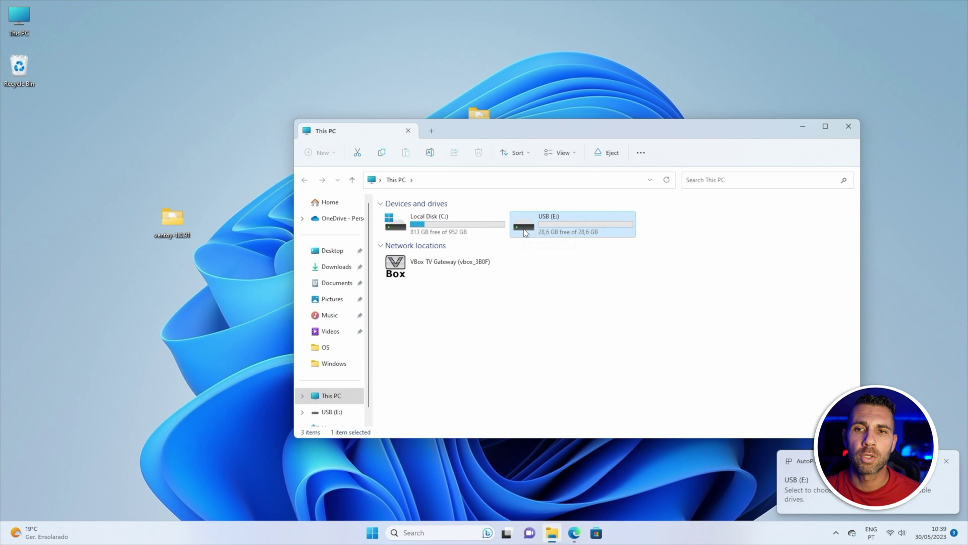
left_click(848, 127)
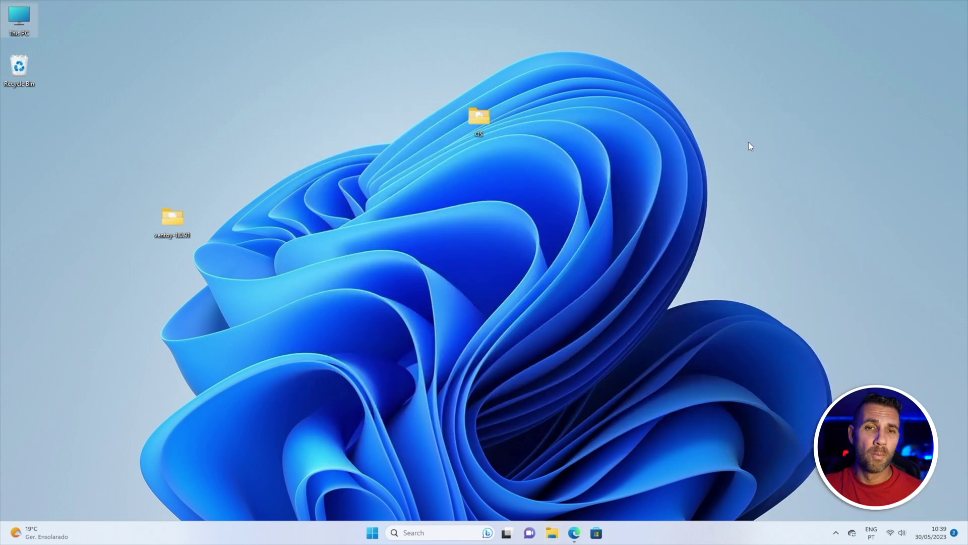
Open the ventoy-1.0.91 folder and select the Ventoy2Disk application
double_click(171, 215)
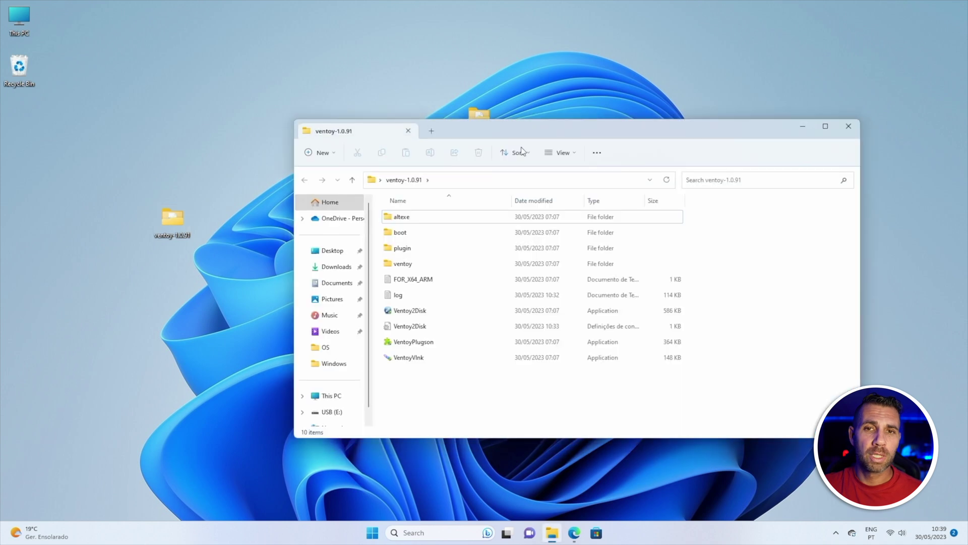
left_click_drag(568, 131, 458, 116)
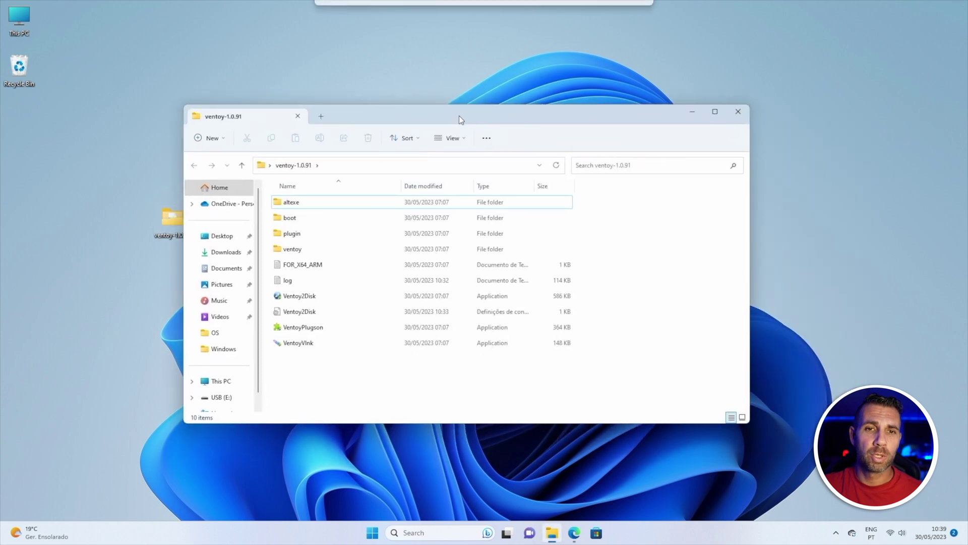
left_click(310, 296)
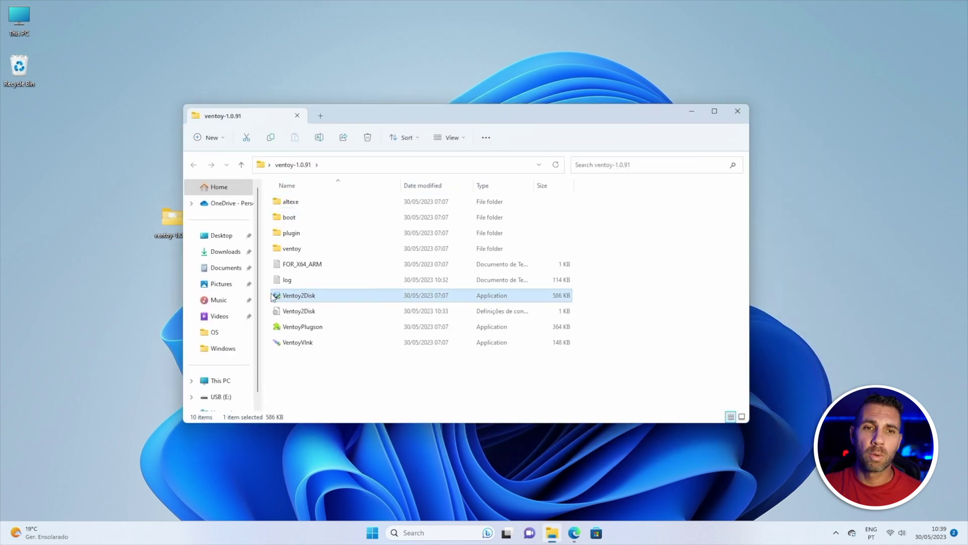
Launch Ventoy2Disk with administrator approval and close the File Explorer window
double_click(297, 295)
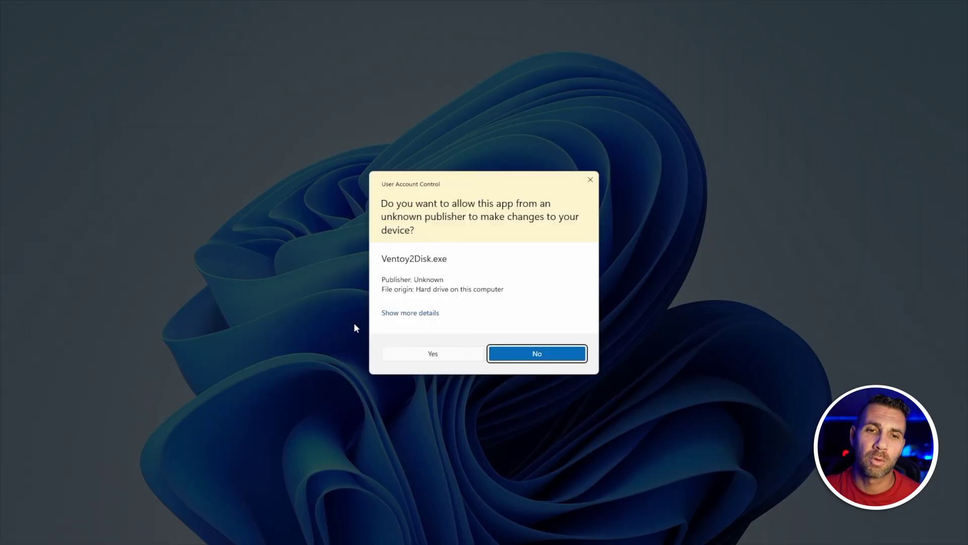
left_click(432, 352)
left_click(742, 115)
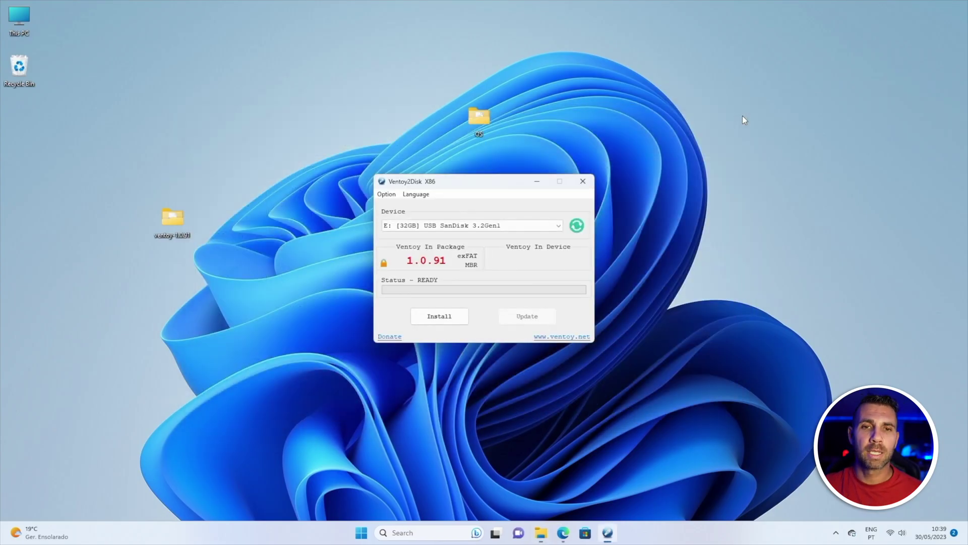
mouse_move(480, 188)
left_mouse_down()
mouse_move(451, 186)
mouse_move(465, 192)
left_mouse_up()
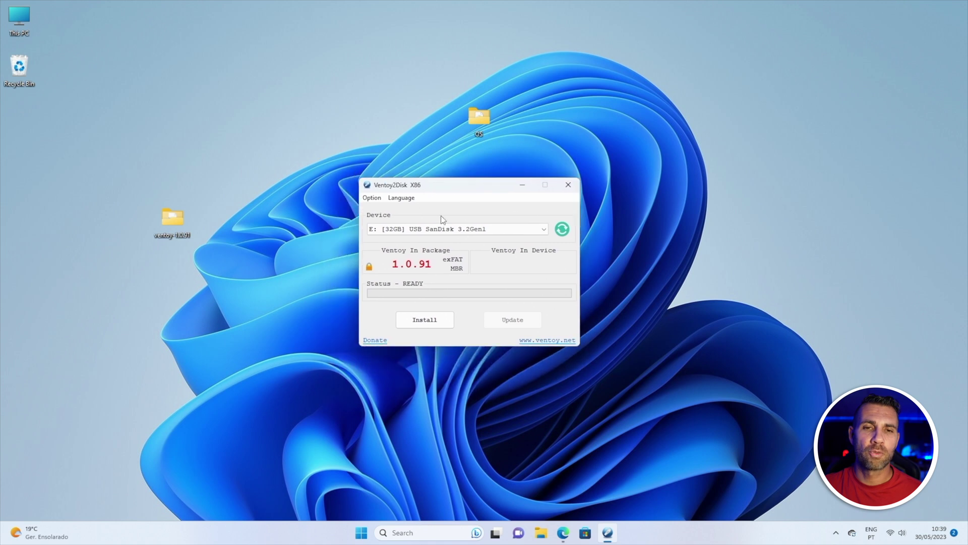
Install Ventoy onto the 32GB SanDisk USB drive, confirming both format warnings
left_click(439, 229)
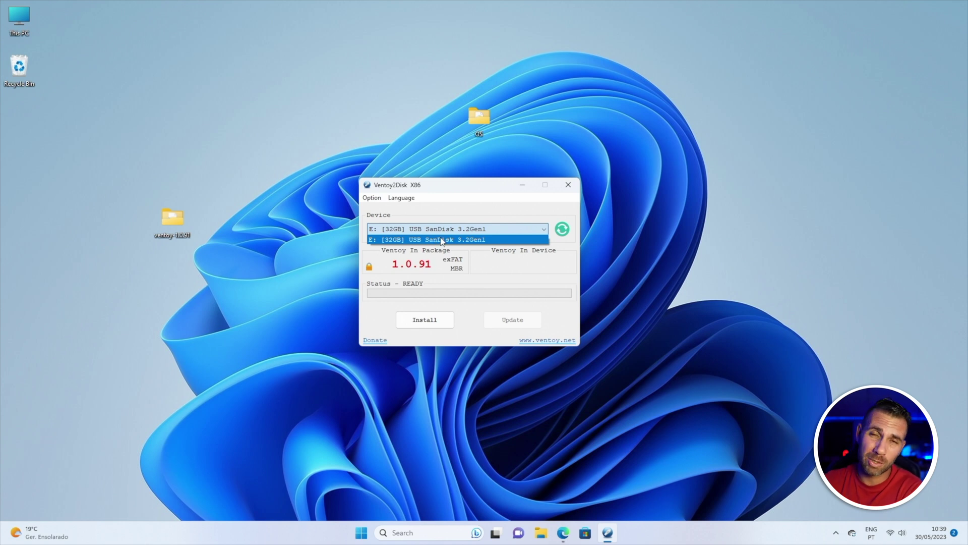
left_click(452, 211)
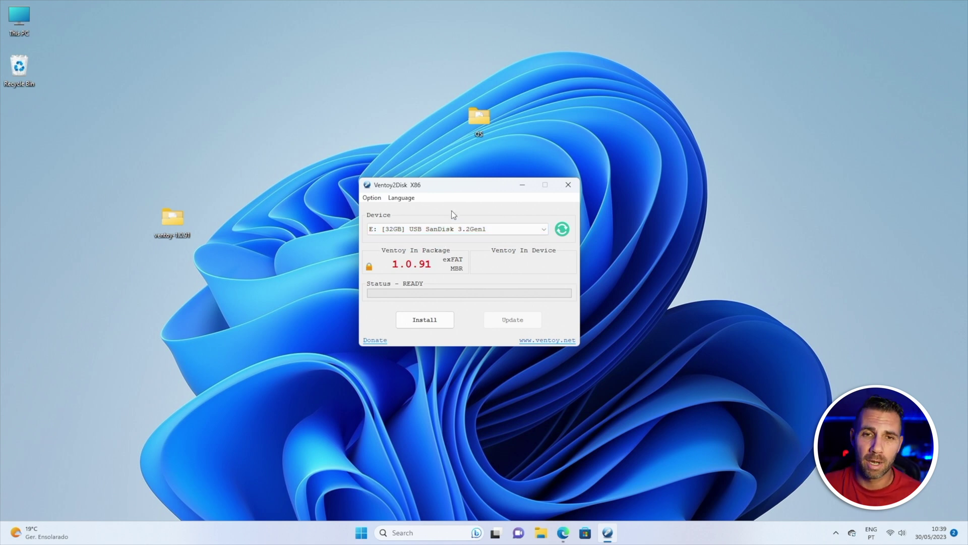
left_click(435, 316)
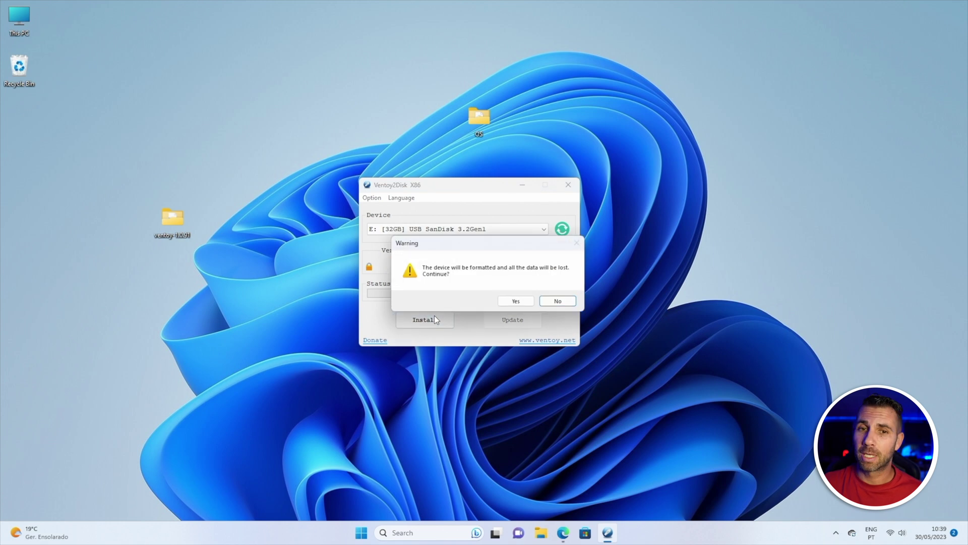
left_click(516, 302)
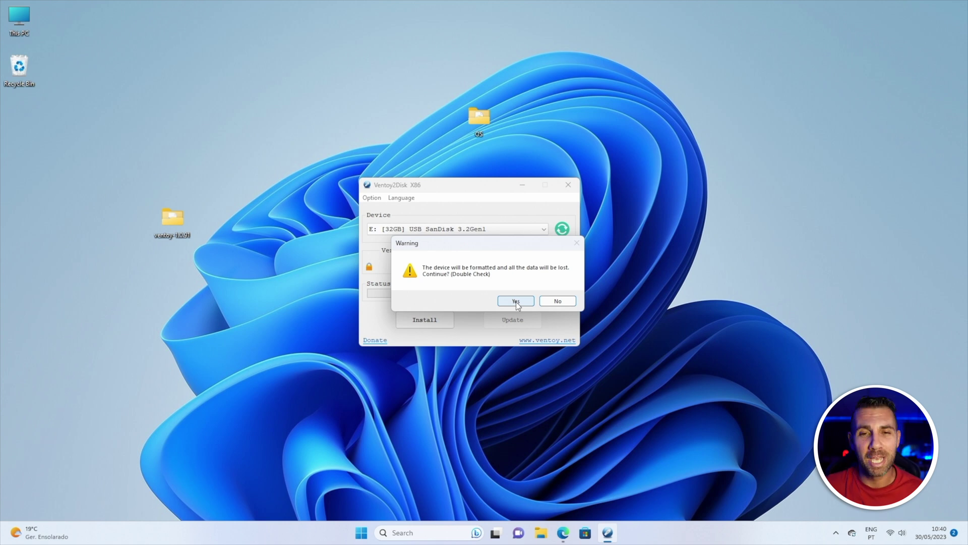
left_click(516, 302)
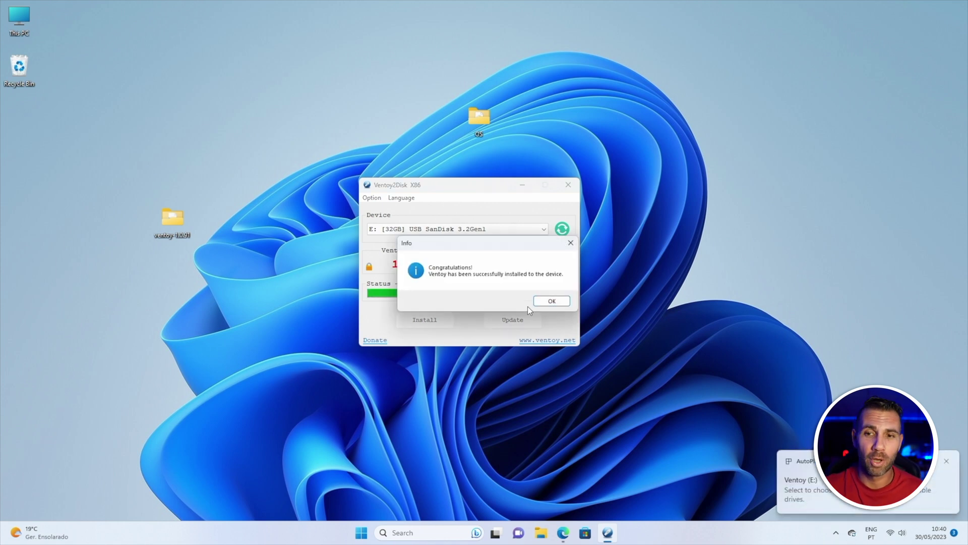
left_click(548, 302)
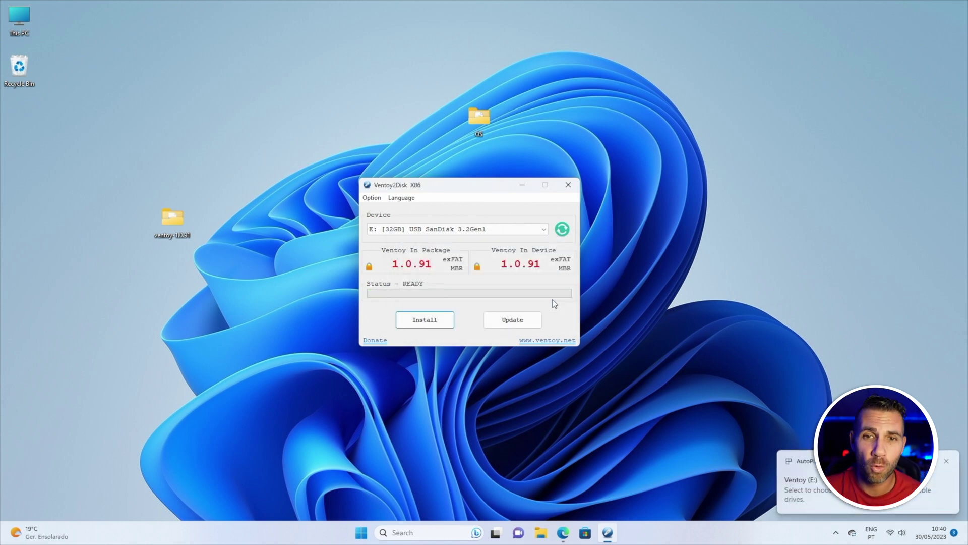
Close the installer, open Ventoy (E:) and browse the OS folder's Windows images
left_click(568, 184)
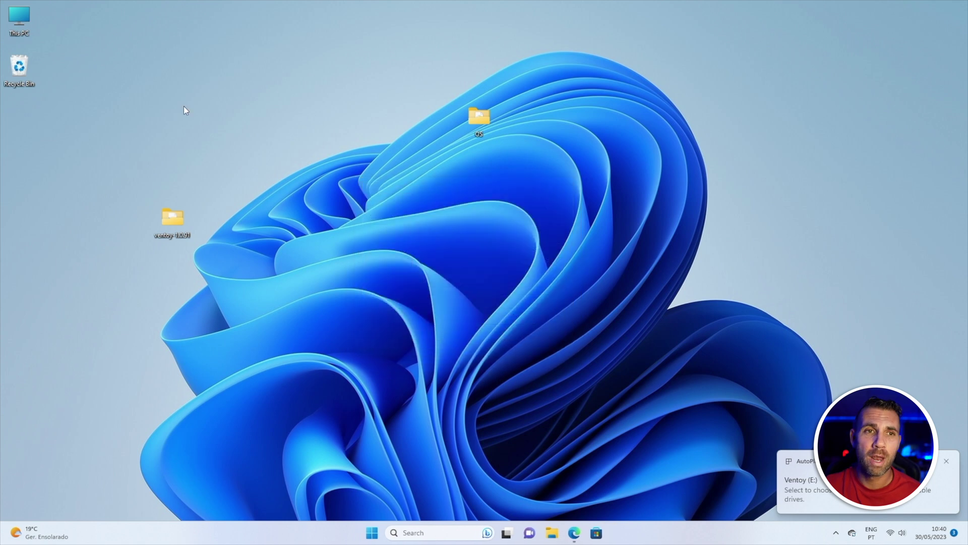
double_click(23, 23)
double_click(438, 207)
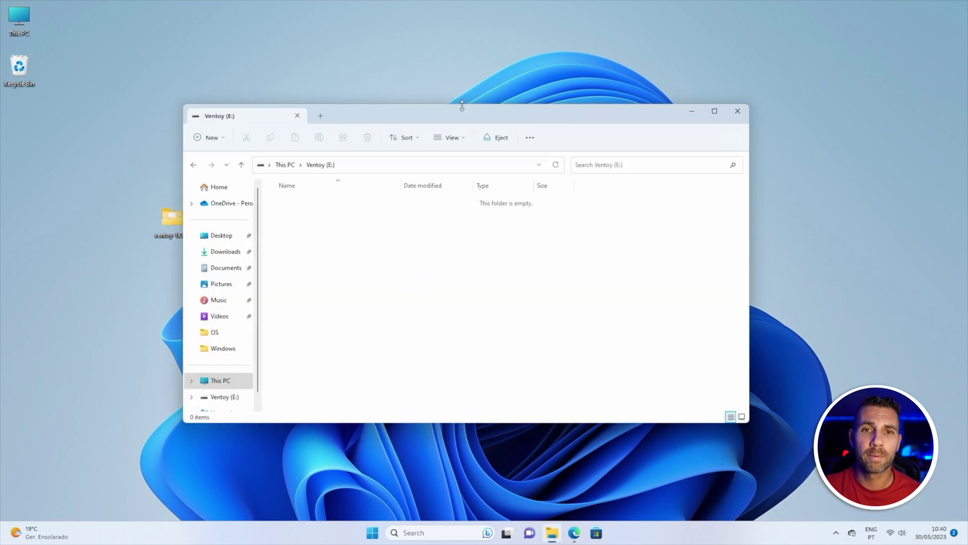
left_click_drag(414, 106, 624, 59)
double_click(488, 123)
double_click(460, 150)
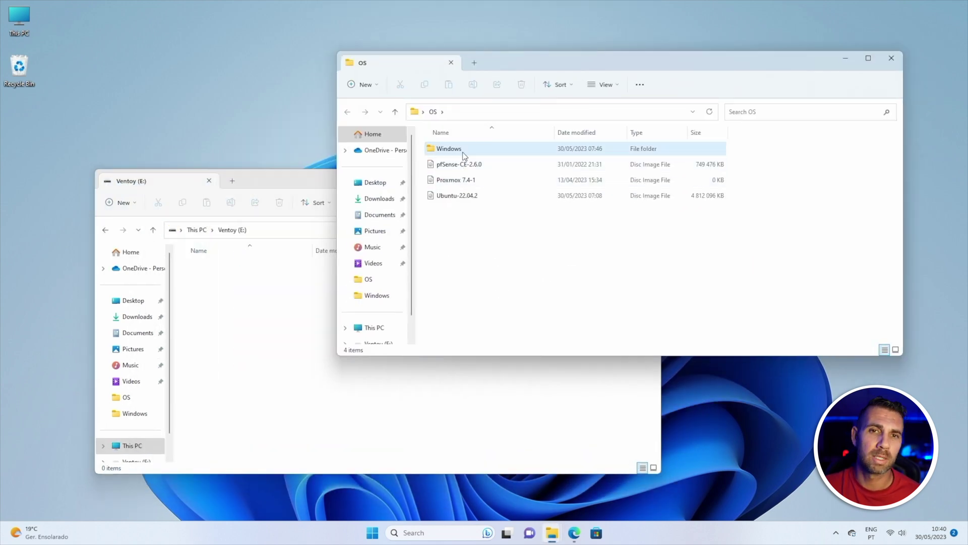
key("alt+Left")
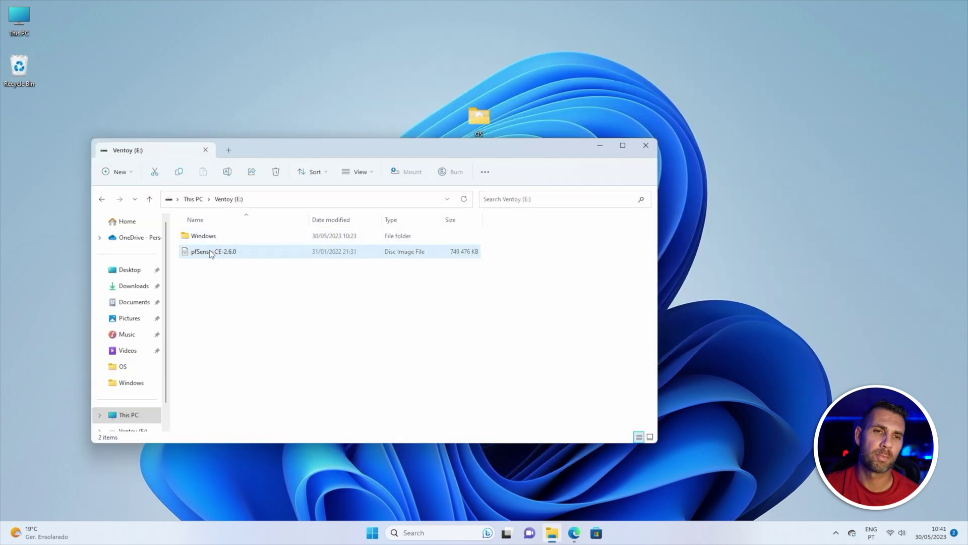
Check the pfSense image and Windows folder now on Ventoy (E:), then close Explorer
left_click(210, 251)
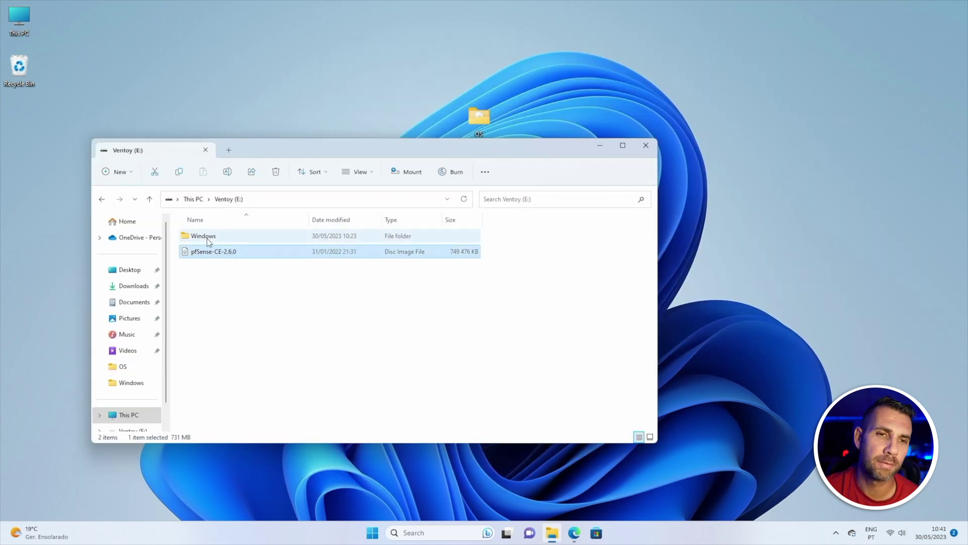
double_click(209, 238)
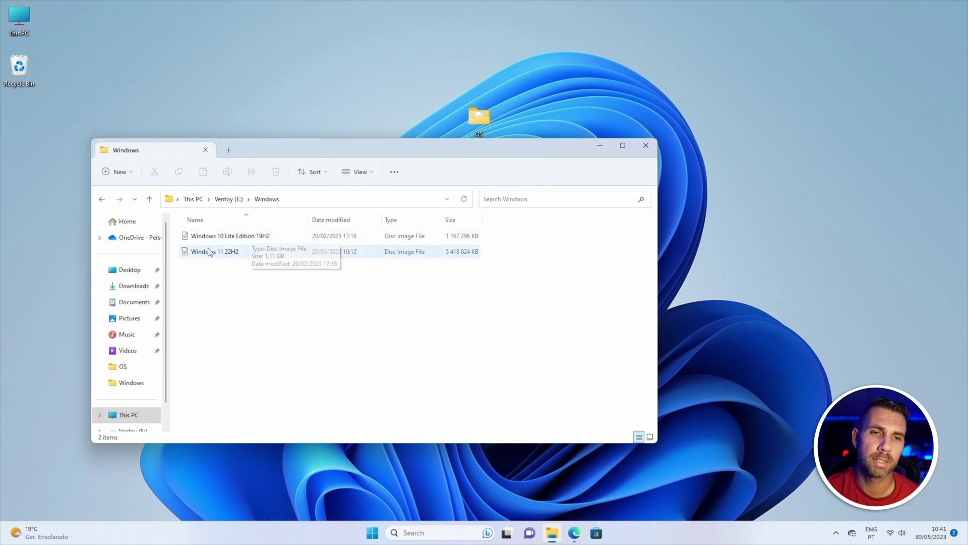
left_click(102, 199)
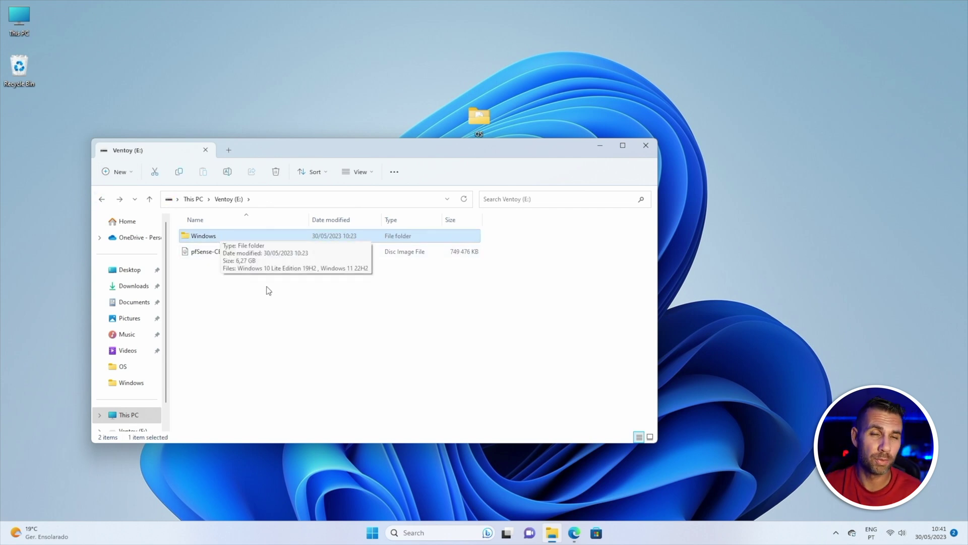
left_click(645, 145)
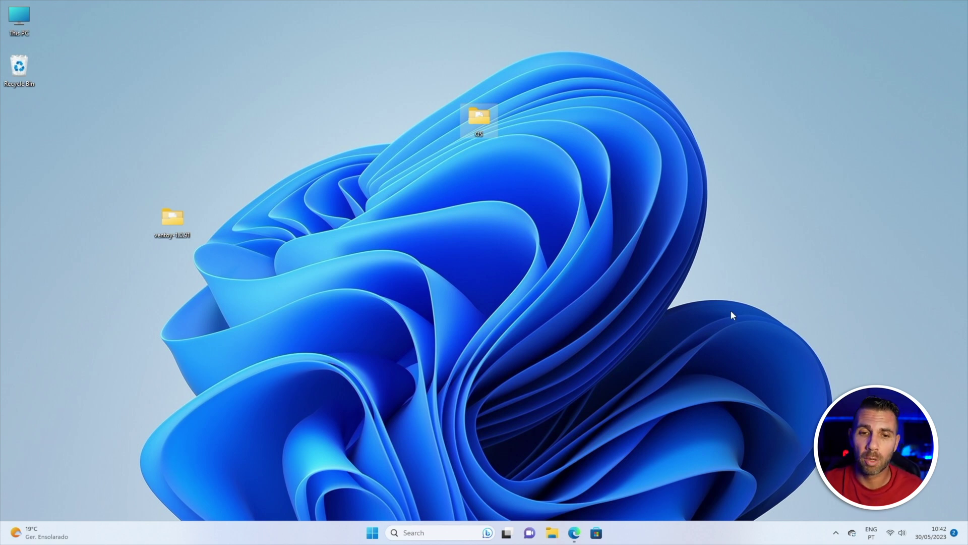
Restart Windows from the Start menu's power options
left_click(372, 533)
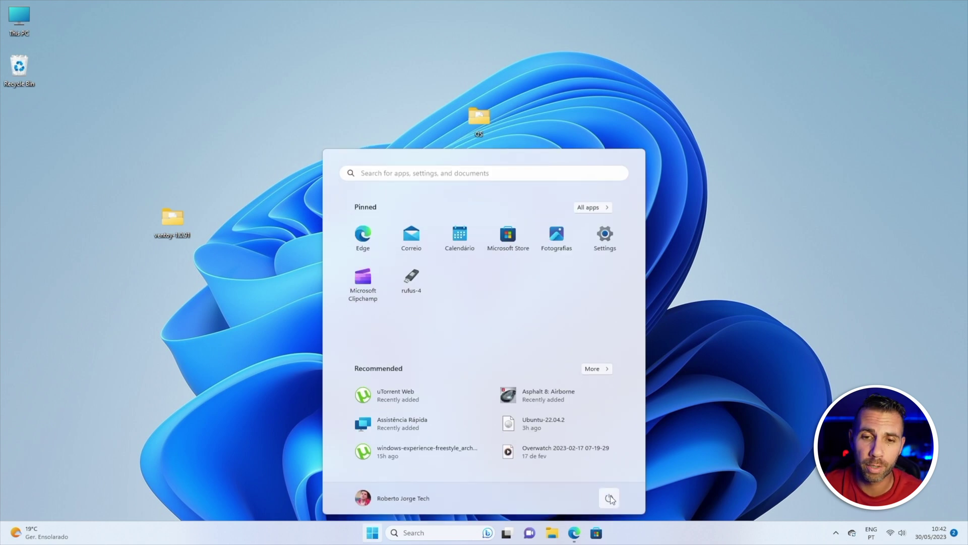
left_click(609, 497)
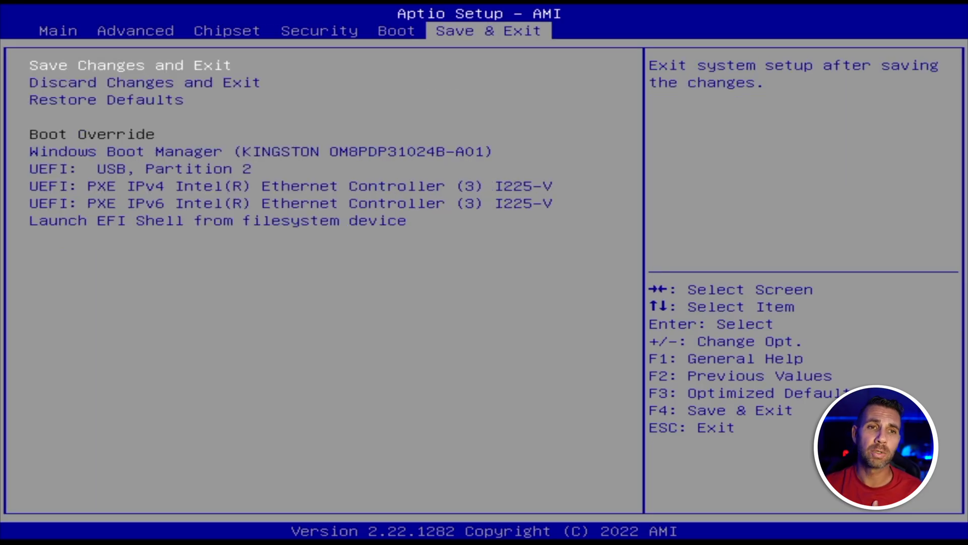
Select the UEFI: USB, Partition 2 boot override in Aptio Setup
key("Down")
key("Down")
key("Down")
key("Down")
key("Down")
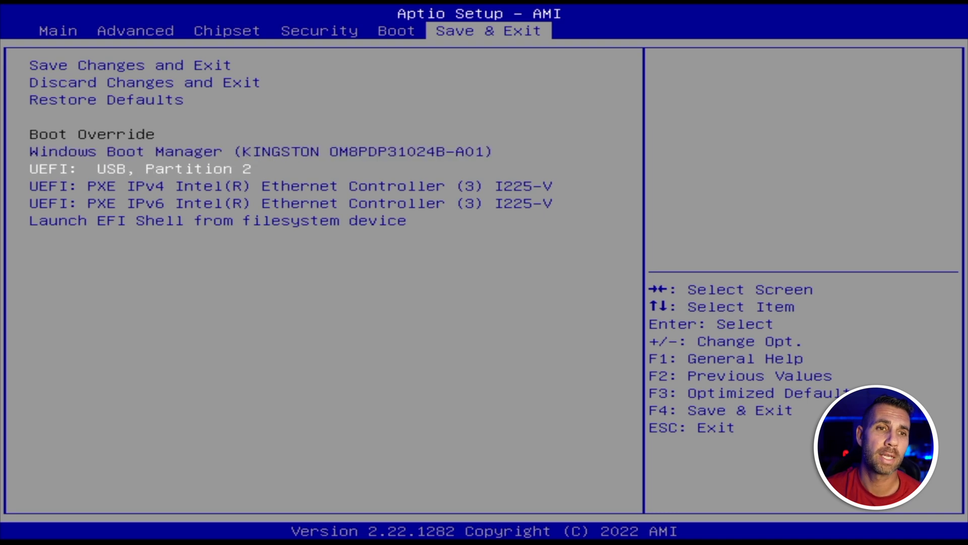
key("Up")
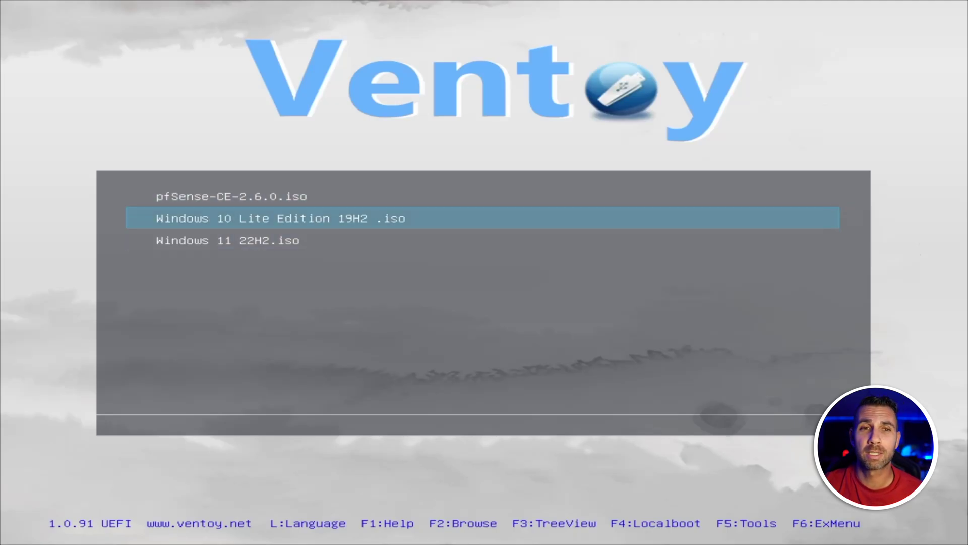
Browse the pfSense, Windows 10 Lite and Windows 11 22H2 images in Ventoy's ISO list
key("Up")
key("Down")
key("Down")
key("Up")
key("Up")
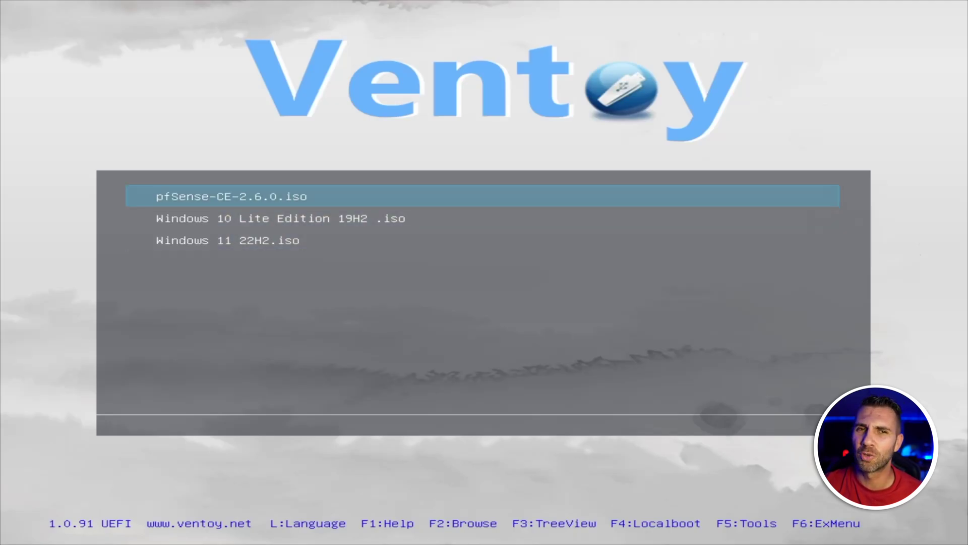
key("Down")
key("Down")
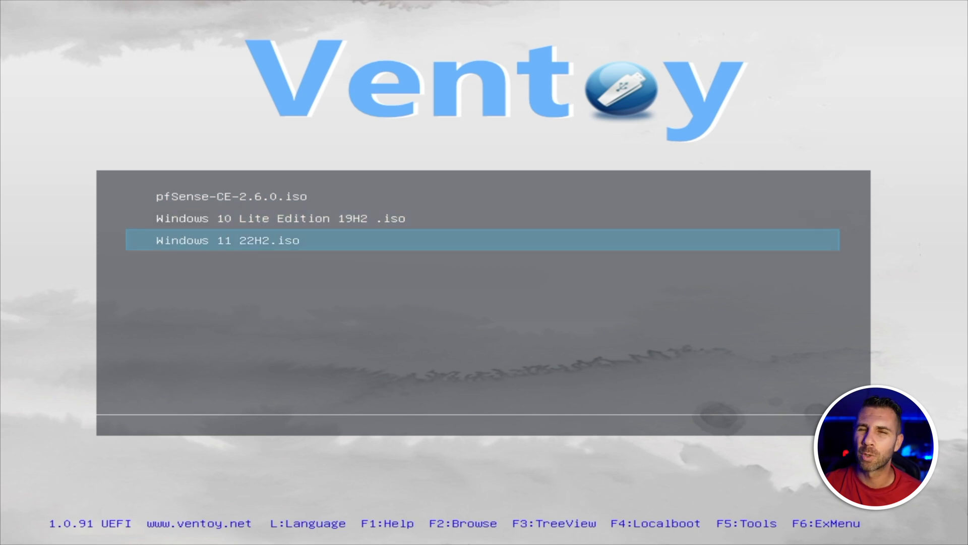
key("Up")
key("Up")
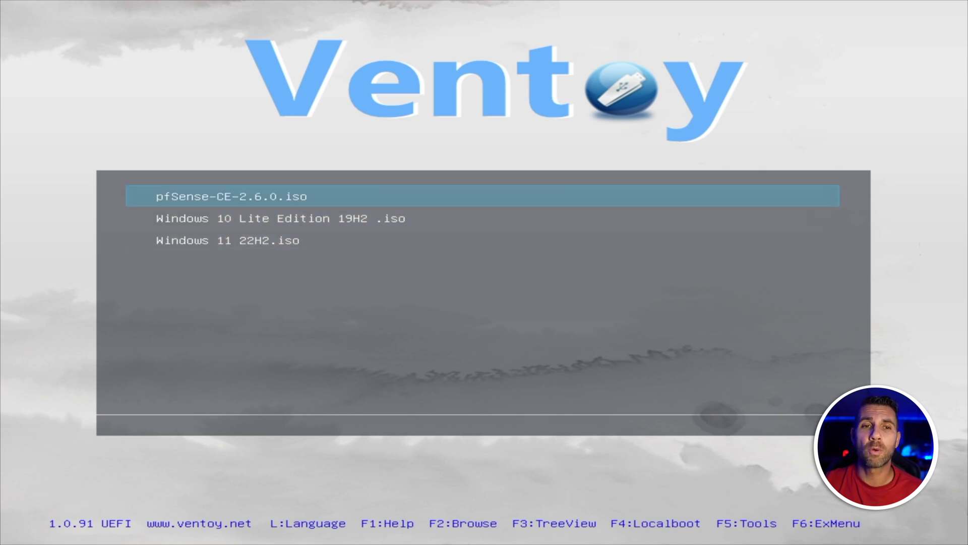
key("Down")
key("Down")
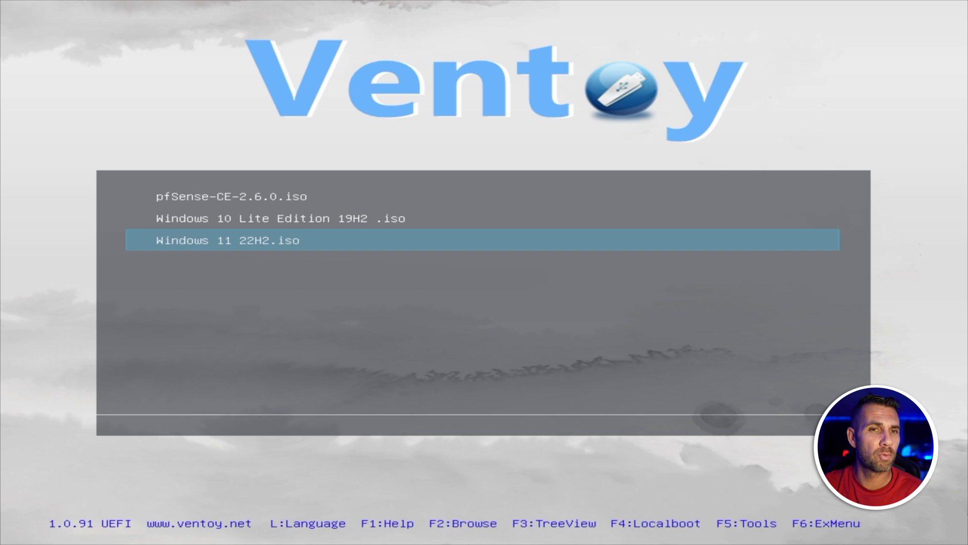
key("Up")
key("Up")
key("Down")
key("Down")
key("Up")
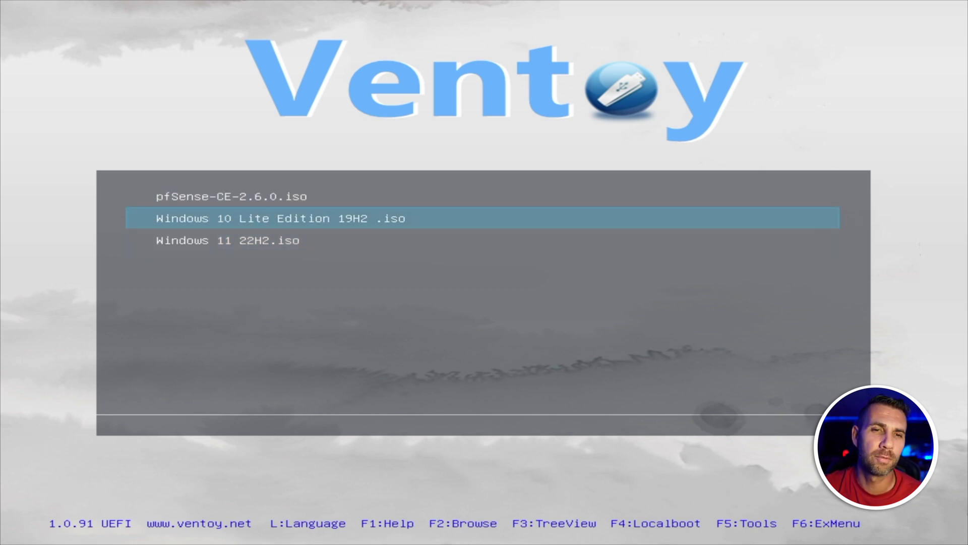
key("Up")
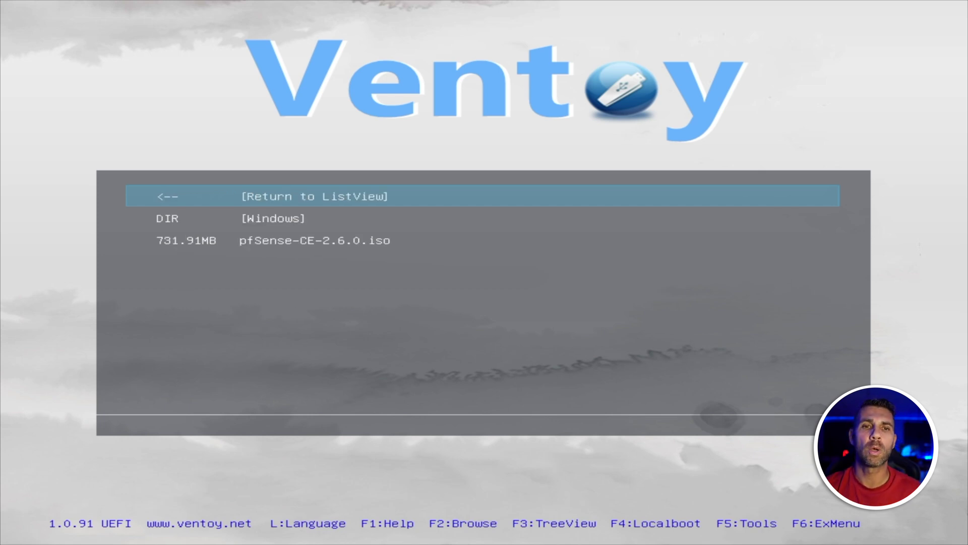
Enter the Windows folder in tree view, browse its two images, and return to root
key("Down")
key("Up")
key("Down")
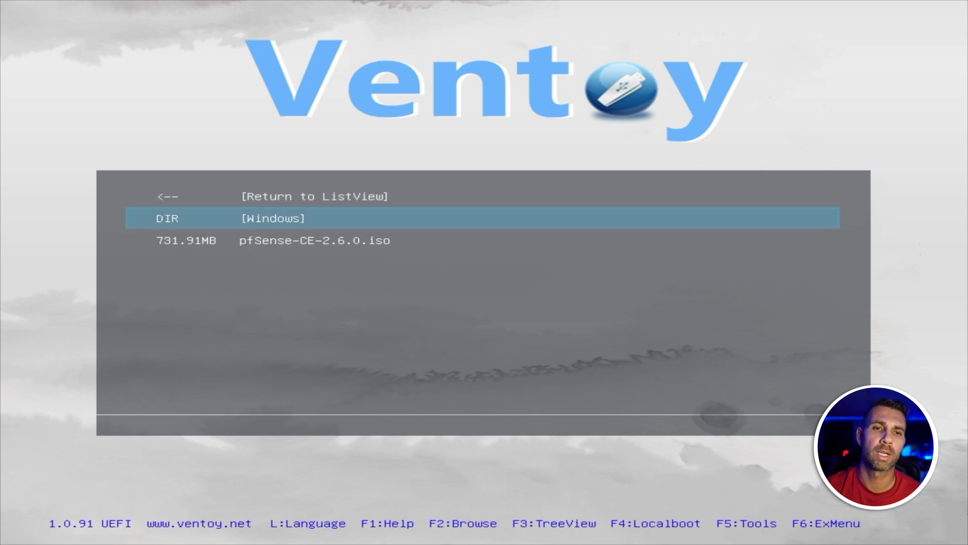
key("Return")
key("Down")
key("Down")
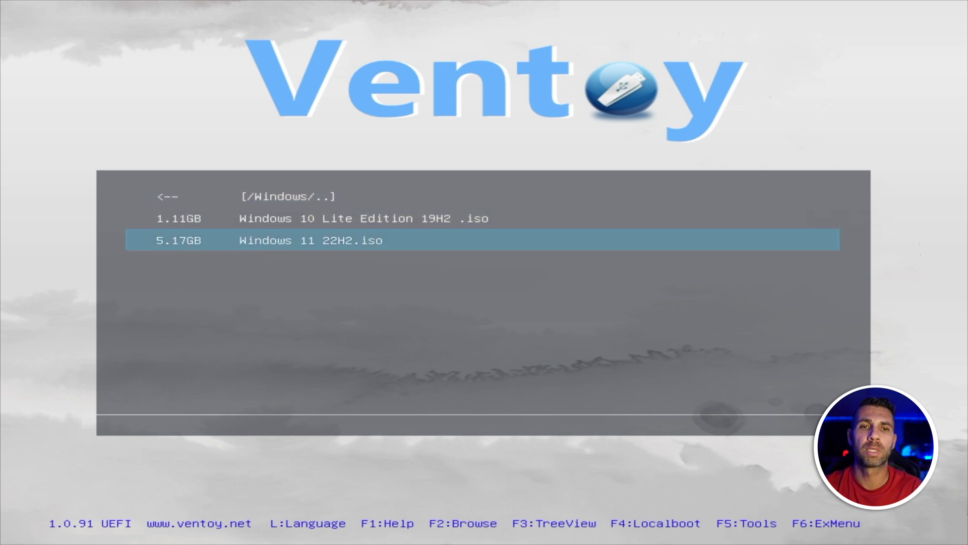
key("Up")
key("Down")
key("Up")
key("Up")
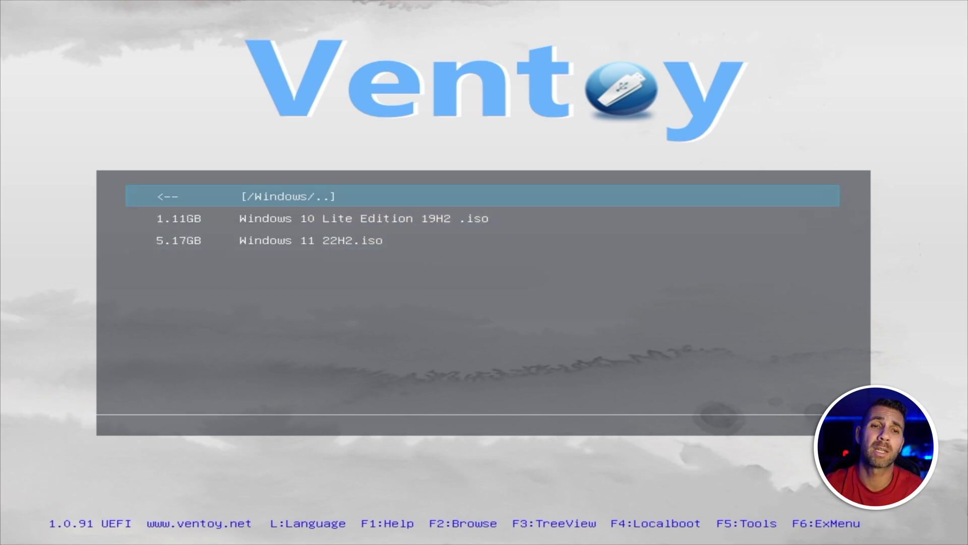
key("Return")
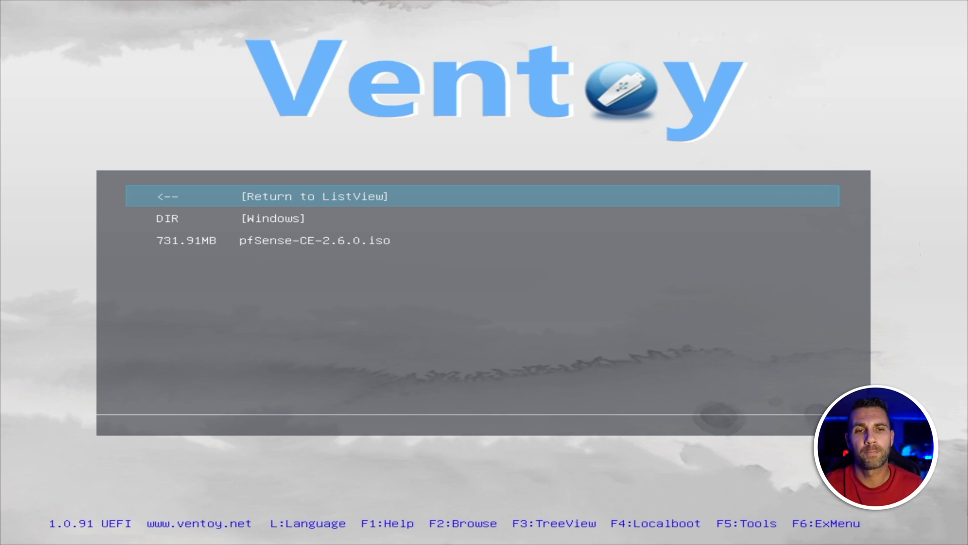
Return to ListView and open the boot options for Windows 11 22H2.iso
key("Return")
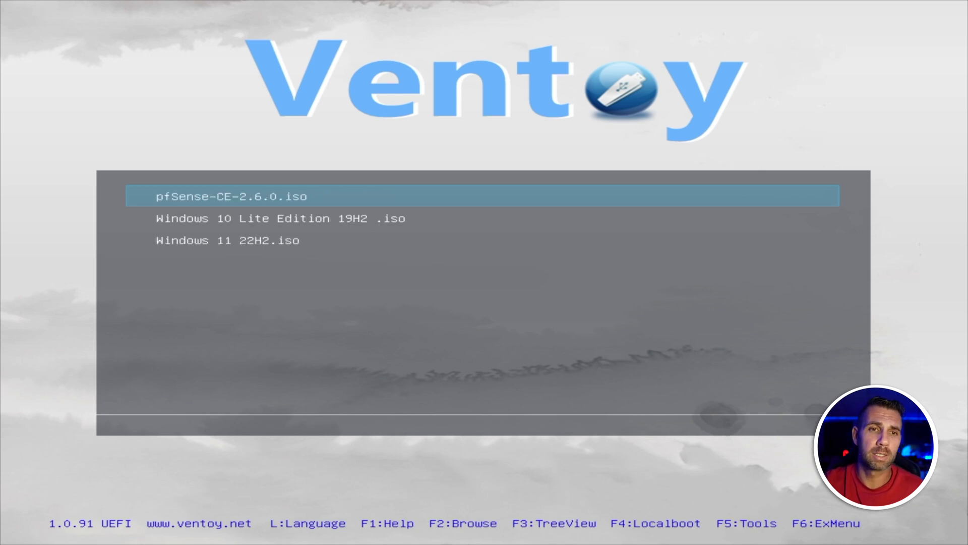
key("Down")
key("Down")
key("Down")
key("Down")
key("Down")
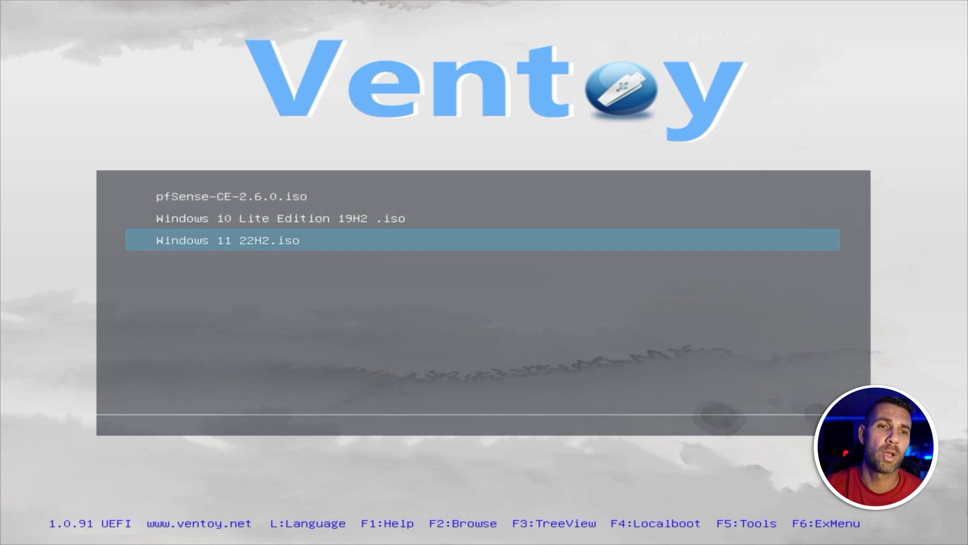
key("Up")
key("Up")
key("Down")
key("Down")
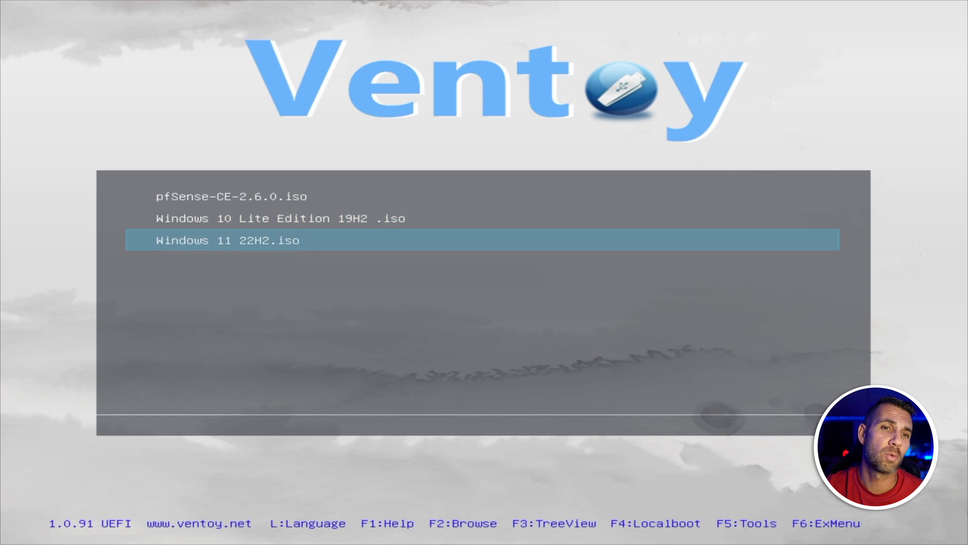
key("Return")
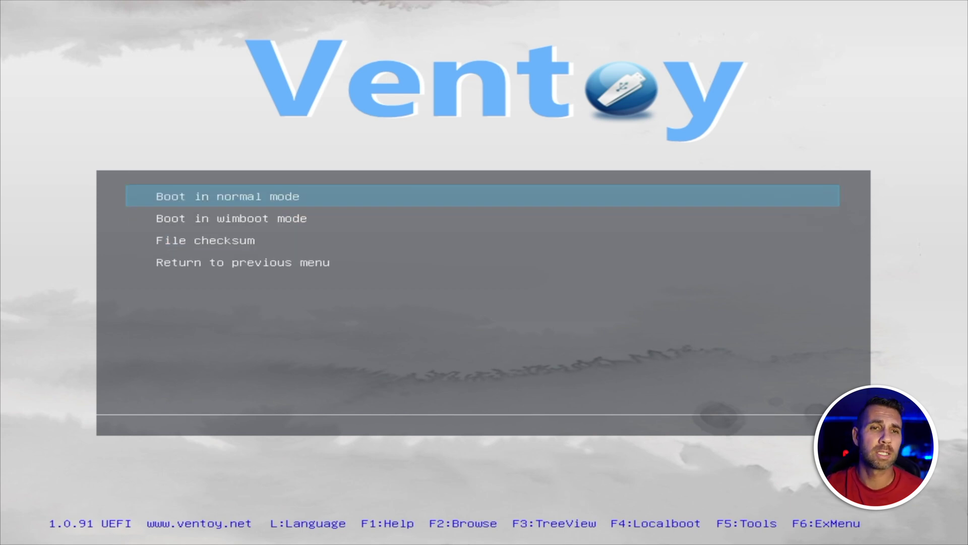